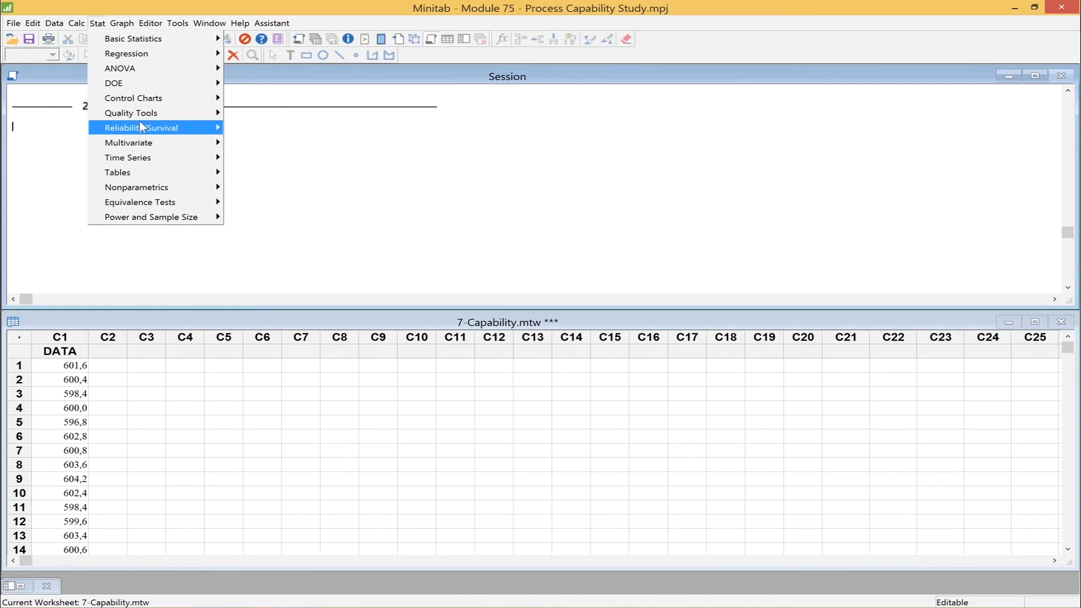
mouse_move(141, 119)
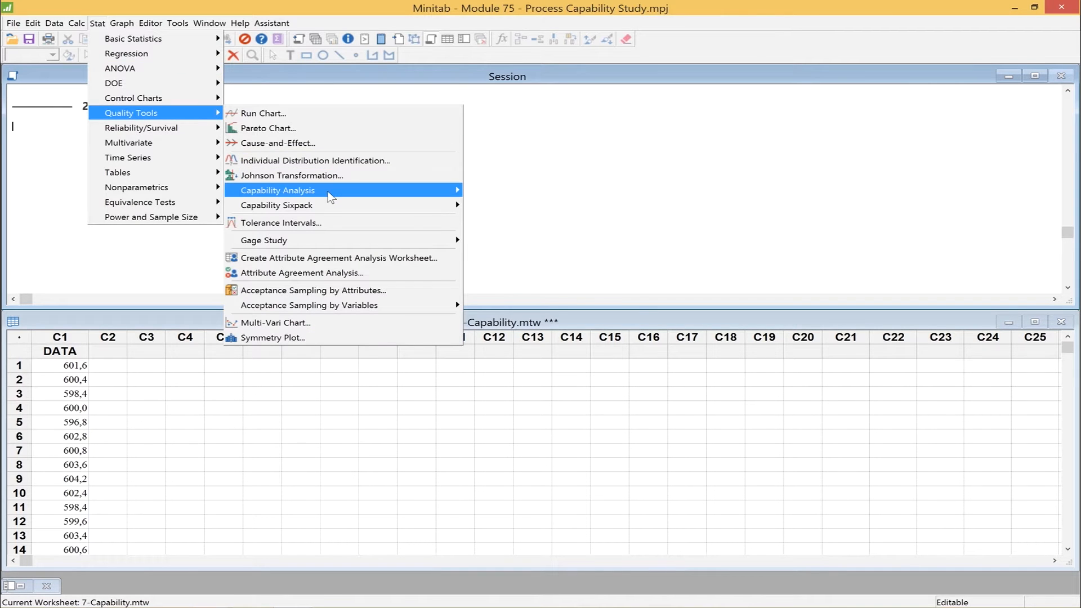
mouse_move(330, 197)
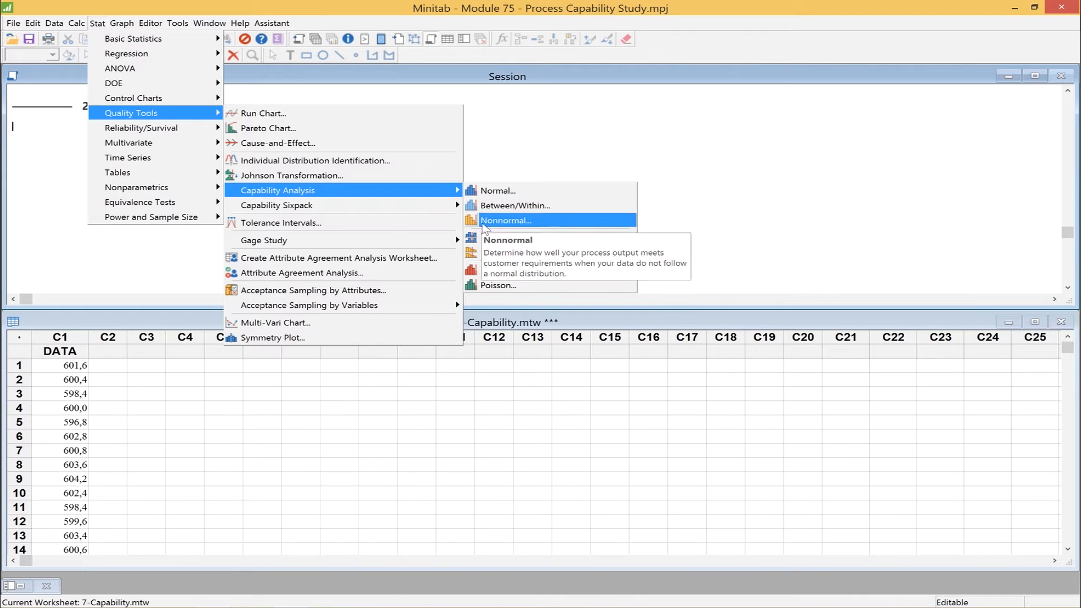
click(551, 139)
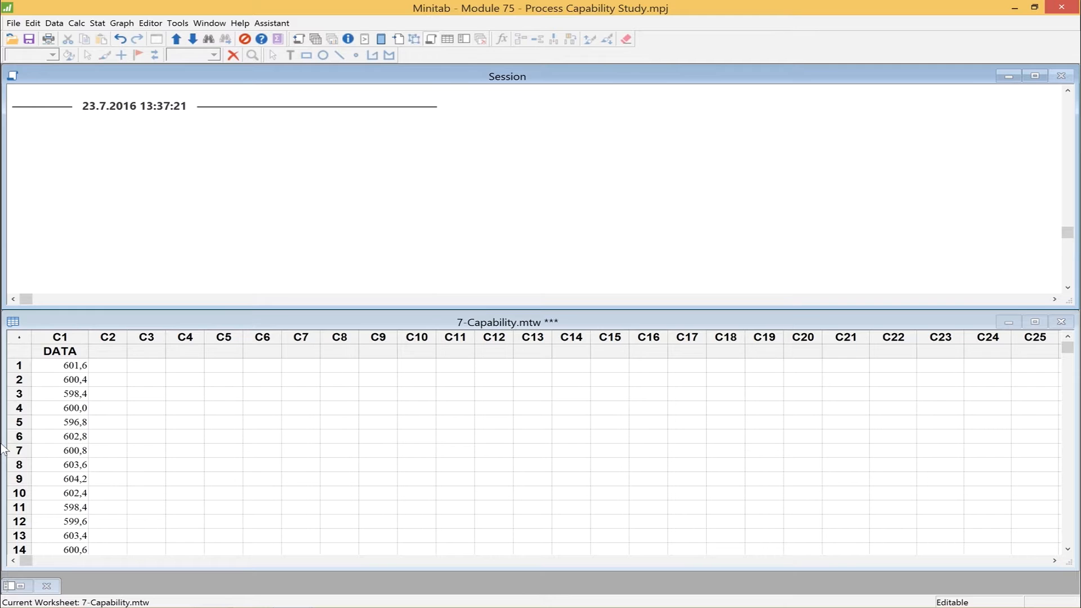
Create a graphical summary report for the DATA column.
click(96, 23)
mouse_move(105, 38)
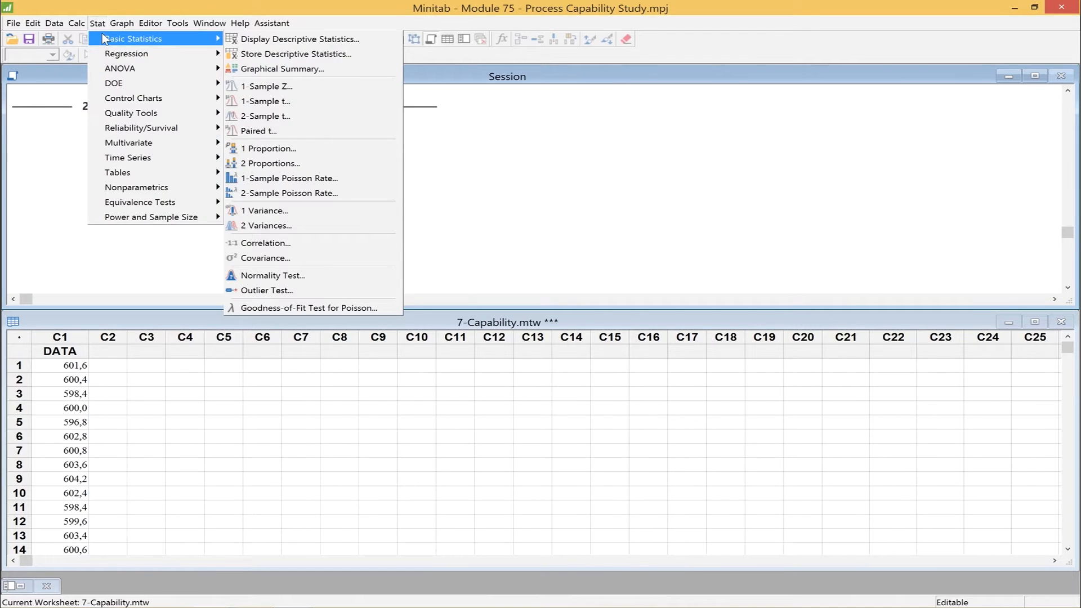
click(293, 70)
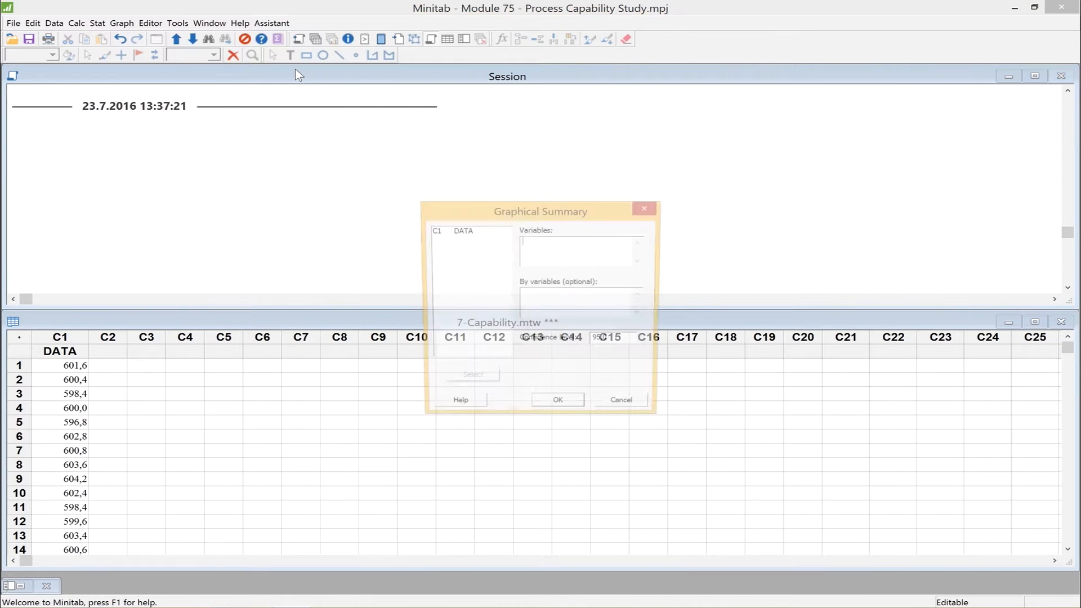
double_click(460, 232)
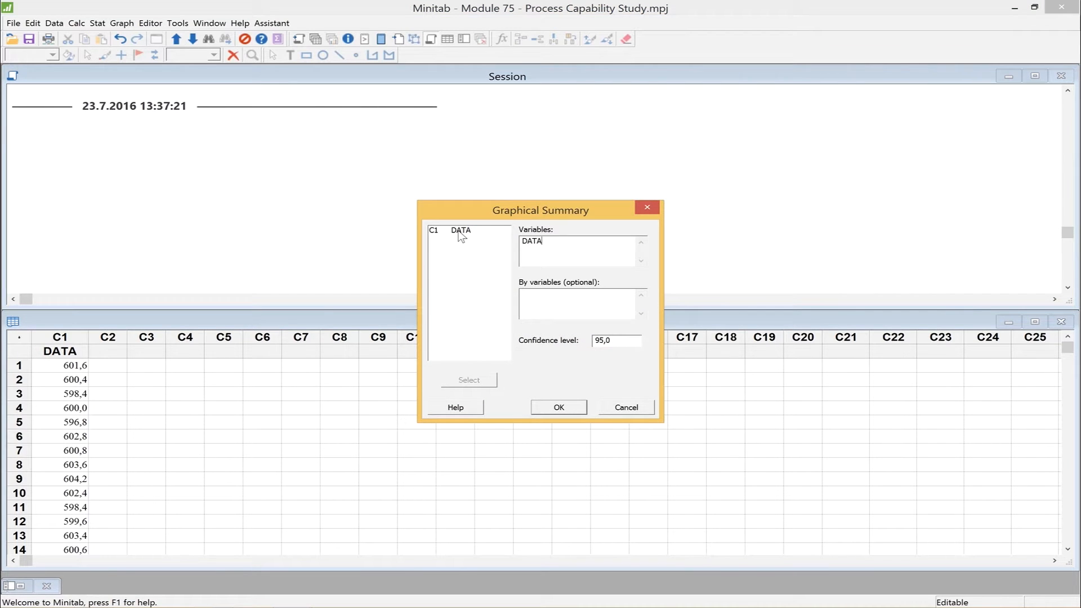
click(559, 409)
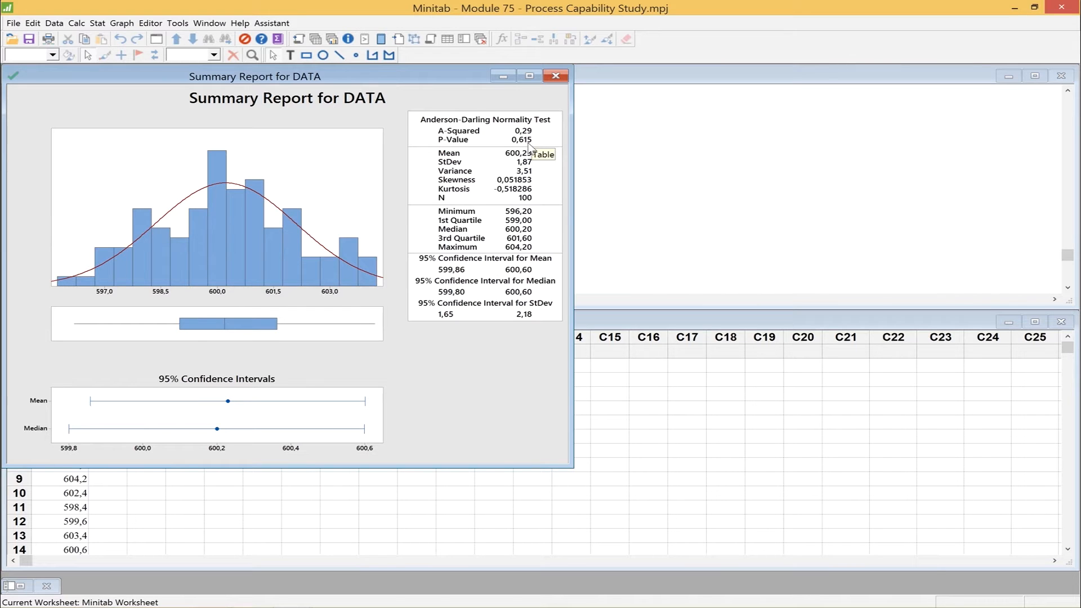
click(626, 93)
click(98, 23)
mouse_move(147, 98)
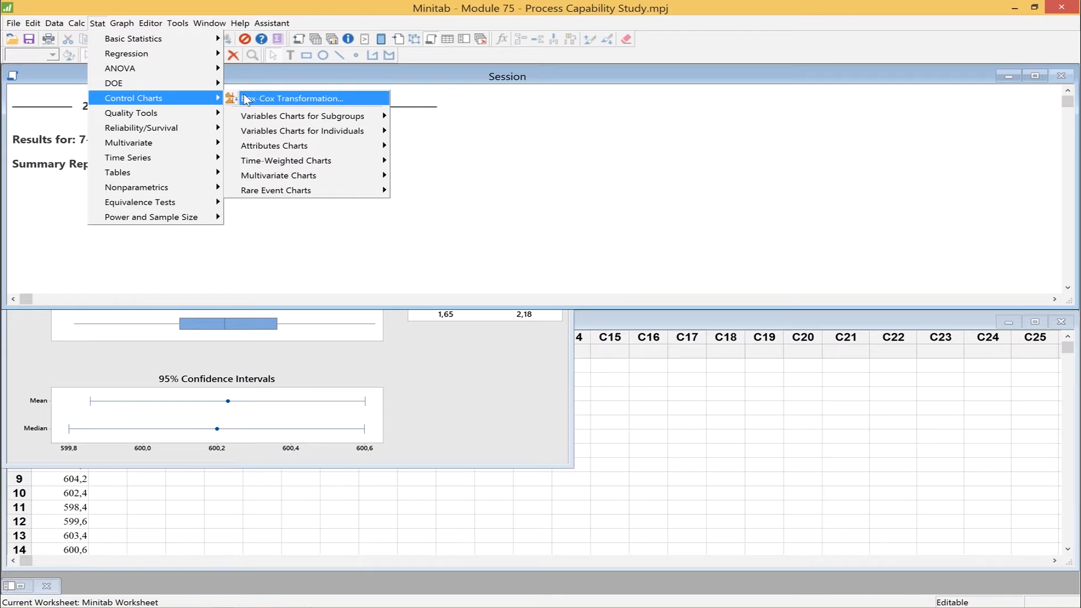
click(282, 345)
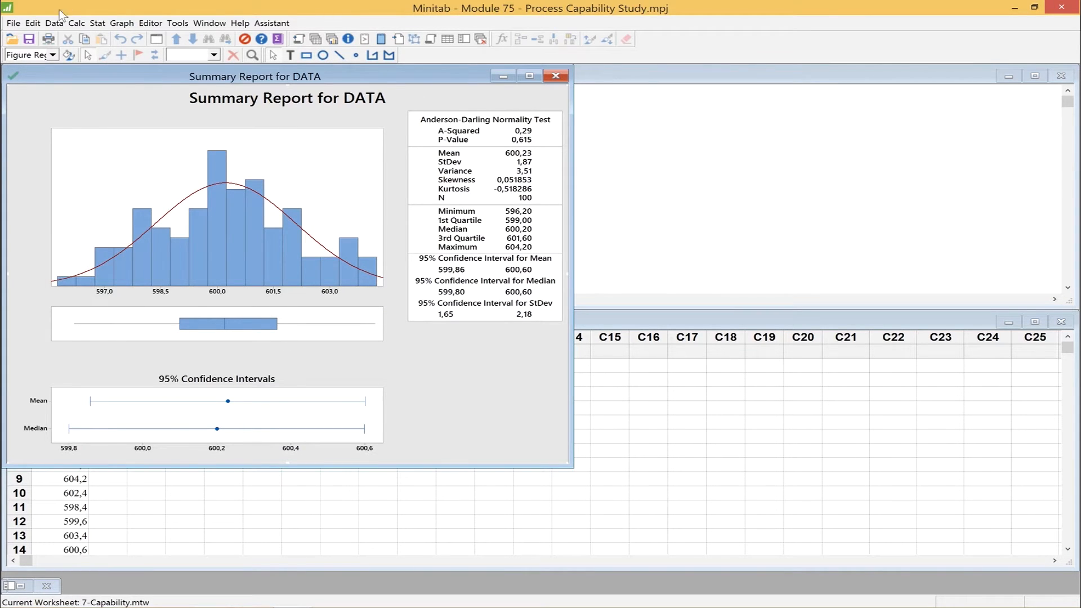
Set up a normal capability analysis on the DATA column with subgroup size 1, lower spec 598 and upper spec 602.
click(98, 25)
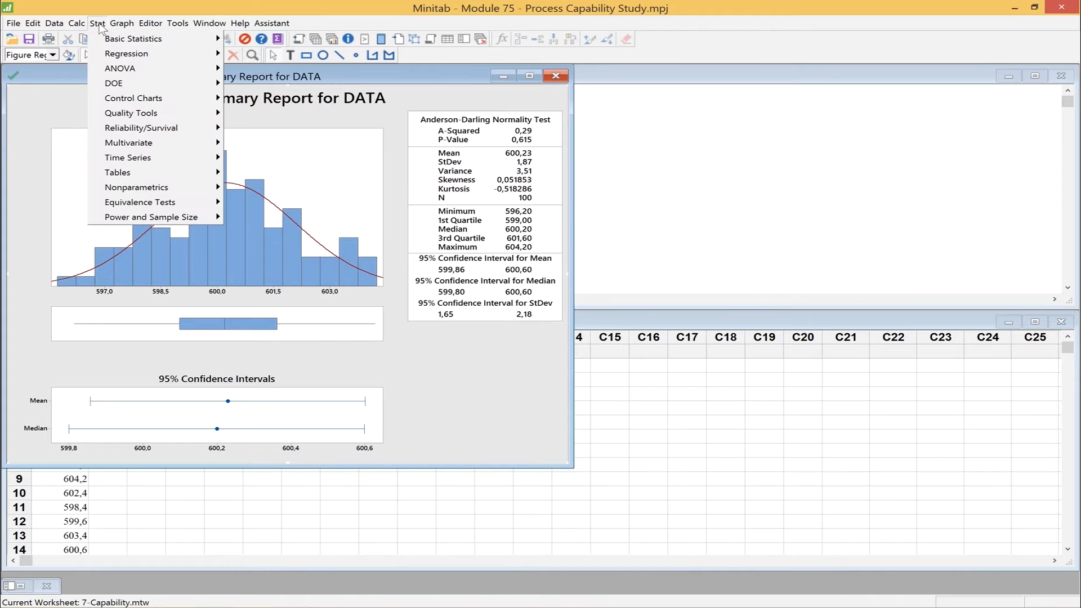
mouse_move(135, 114)
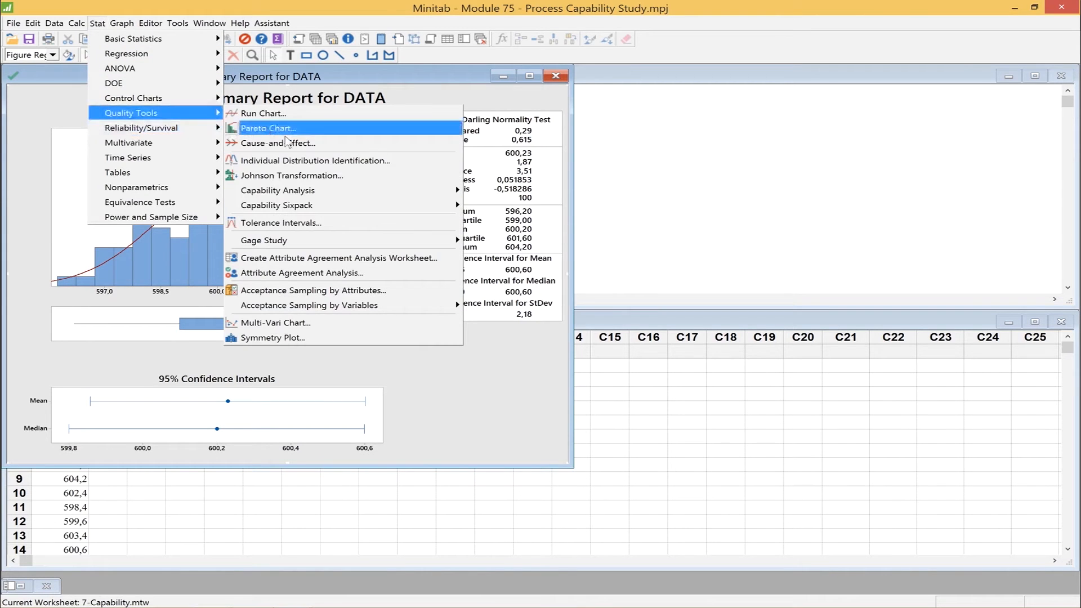
mouse_move(313, 190)
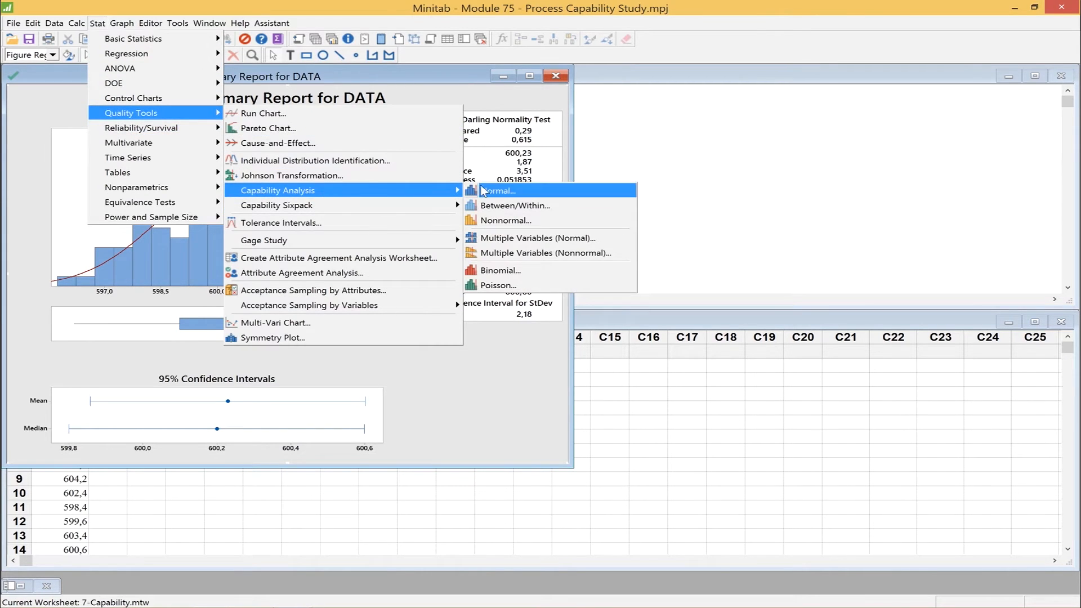
click(484, 191)
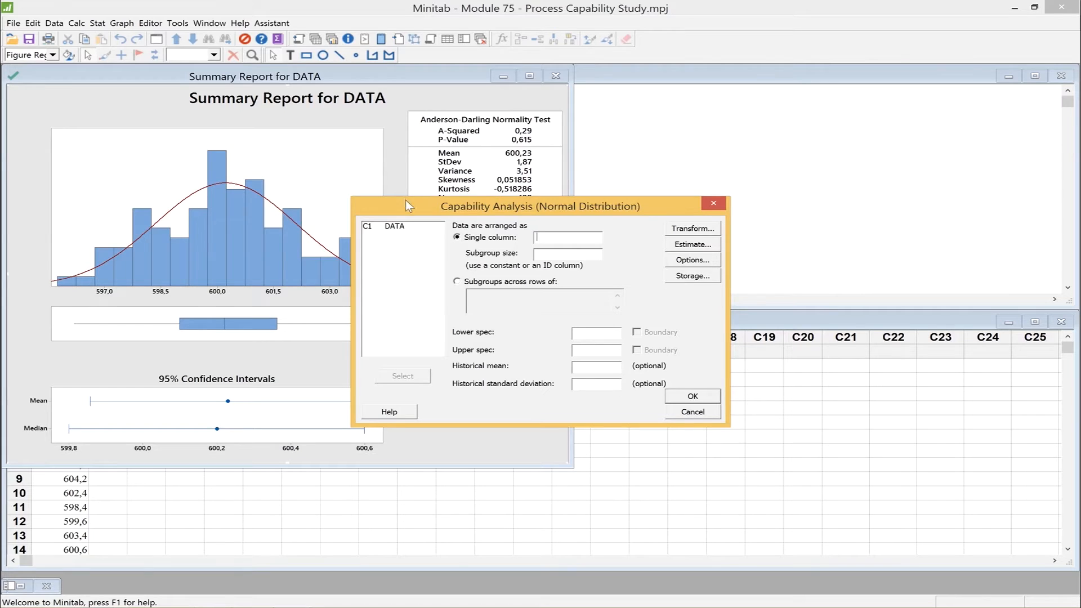
double_click(401, 227)
text(1)
click(582, 257)
click(592, 332)
text(598)
click(610, 349)
text(602)
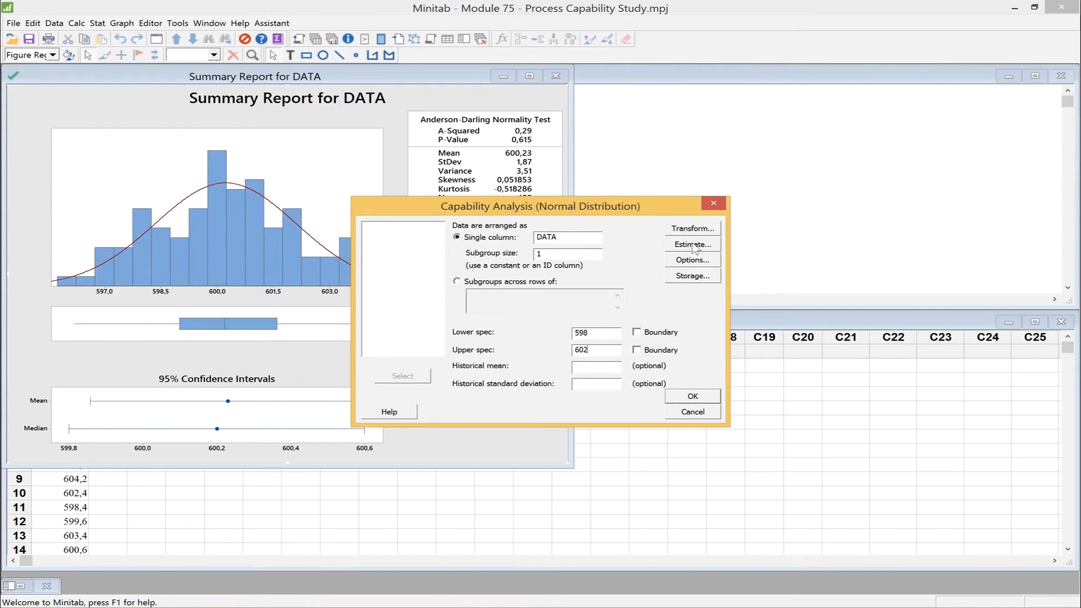
Set the capability analysis target to 600 and include confidence intervals.
click(697, 263)
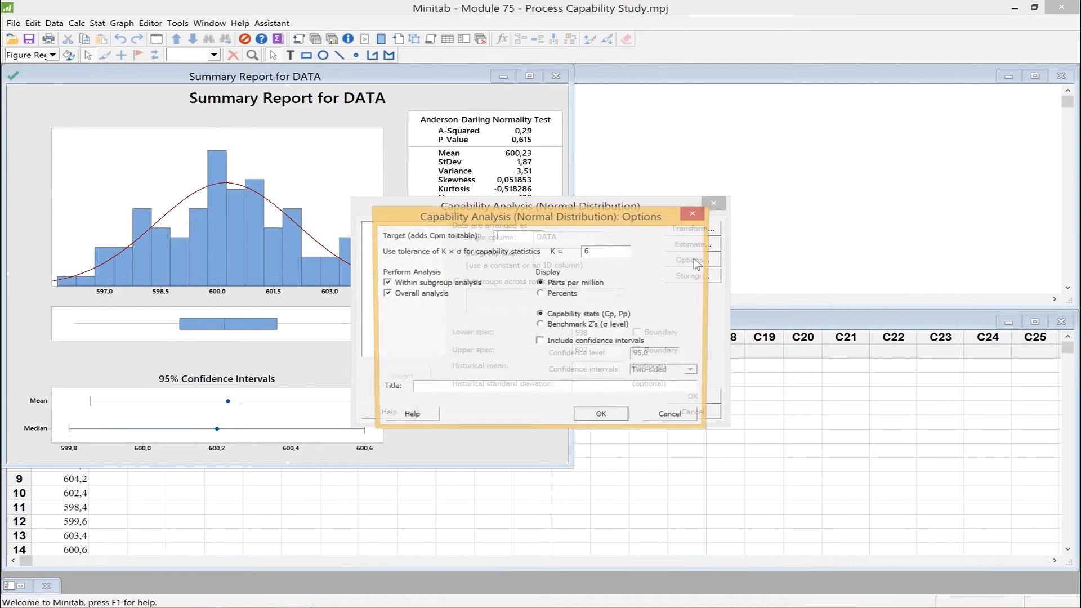
click(514, 237)
text(600)
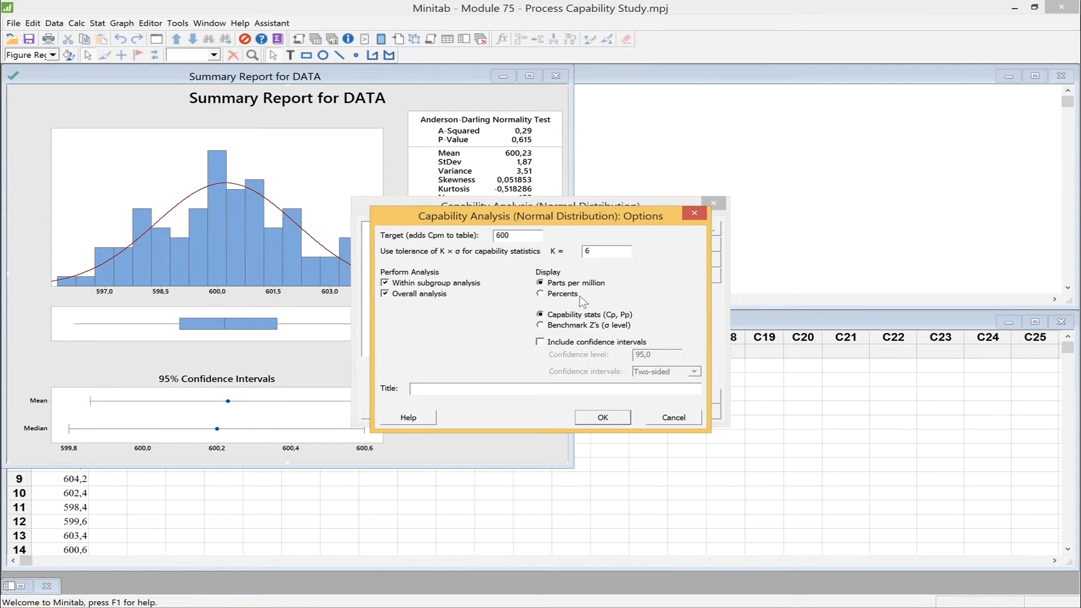
click(540, 342)
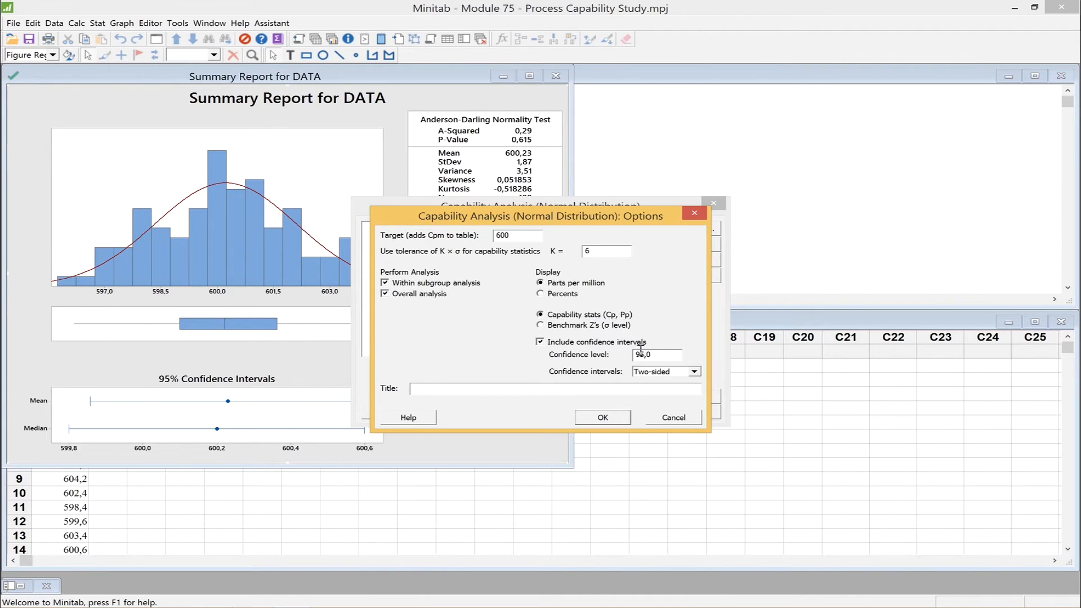
click(600, 418)
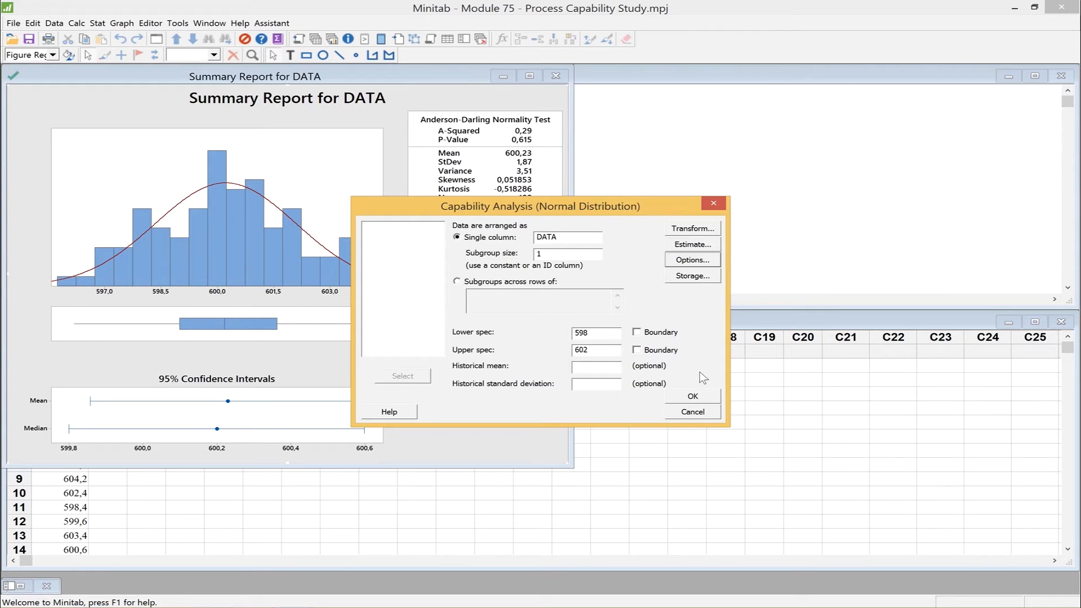
Generate the process capability report and maximize its window.
click(690, 397)
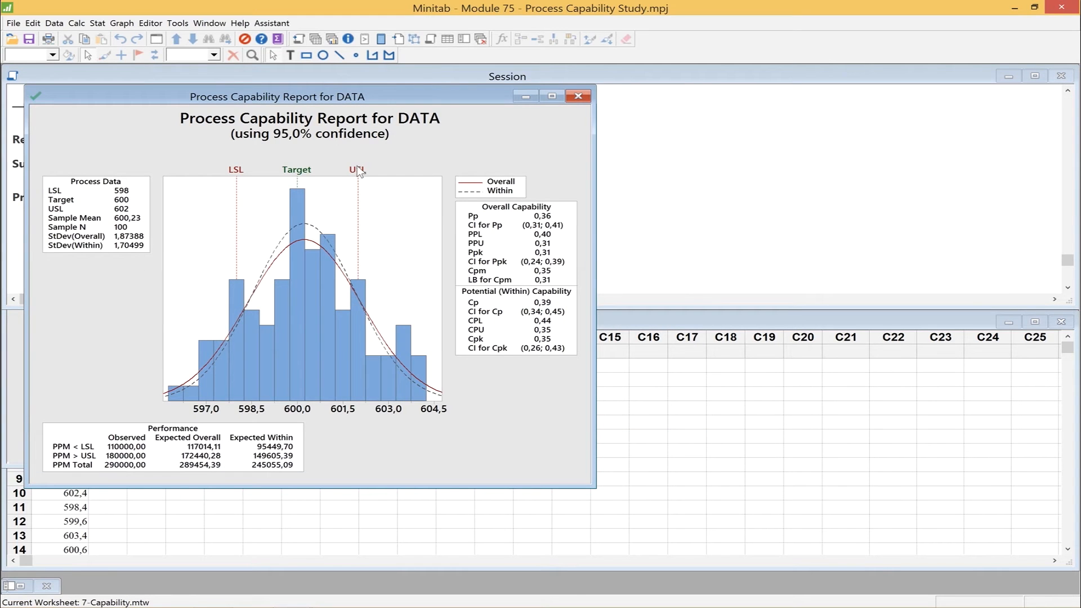
drag(335, 96, 758, 105)
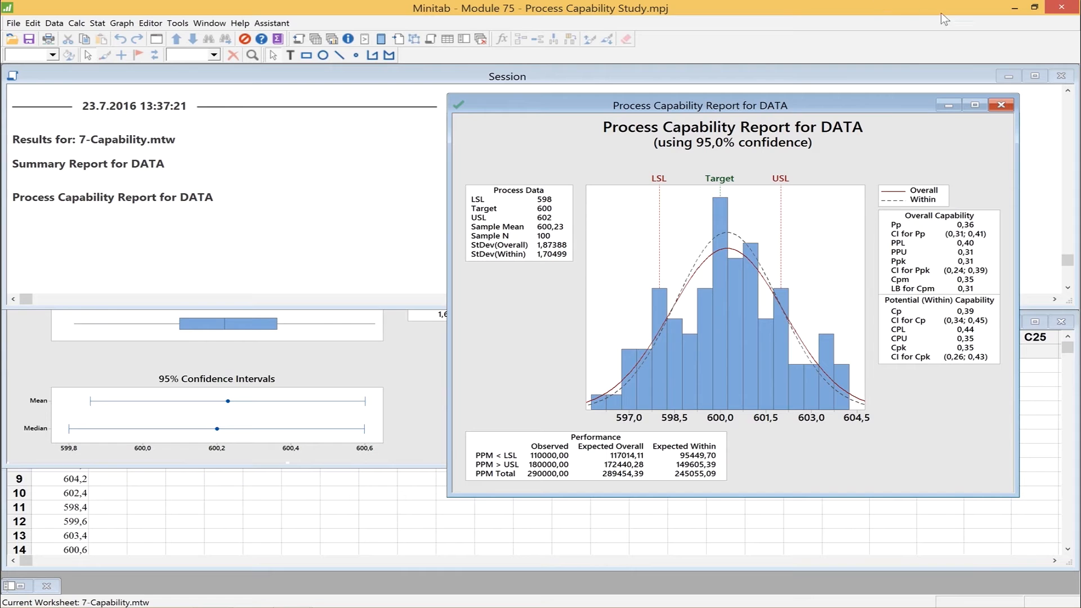
click(972, 104)
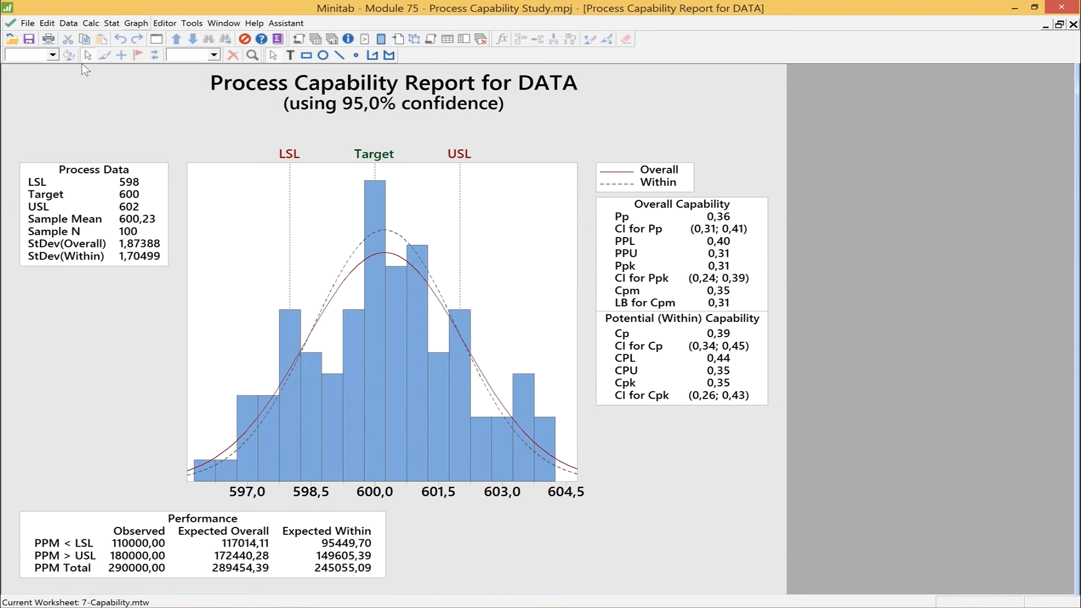
Rerun the last capability analysis with lower spec 597 and upper spec 603.
click(27, 23)
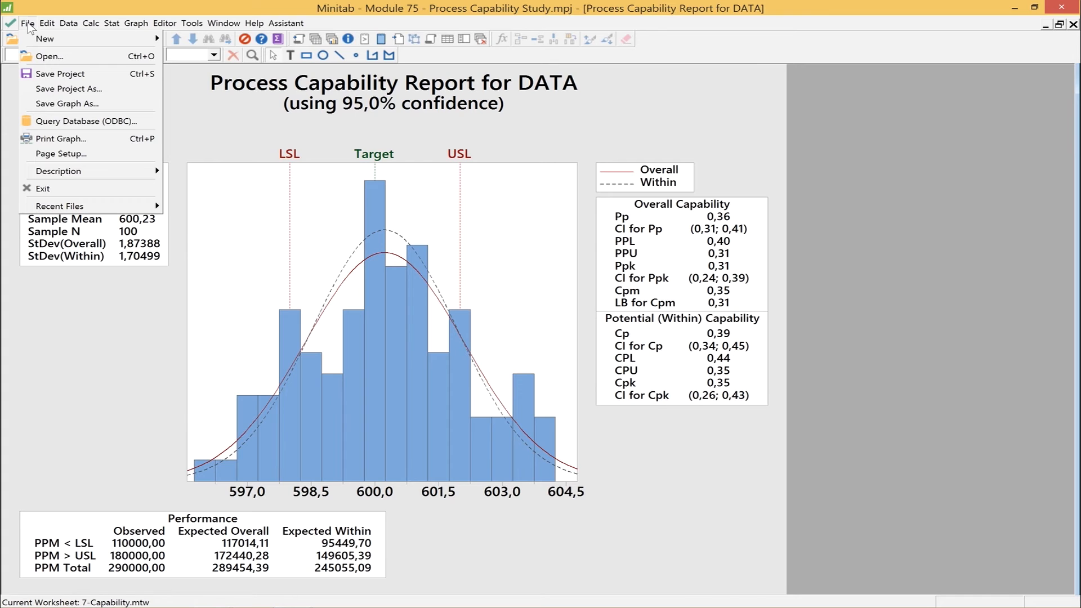
mouse_move(47, 23)
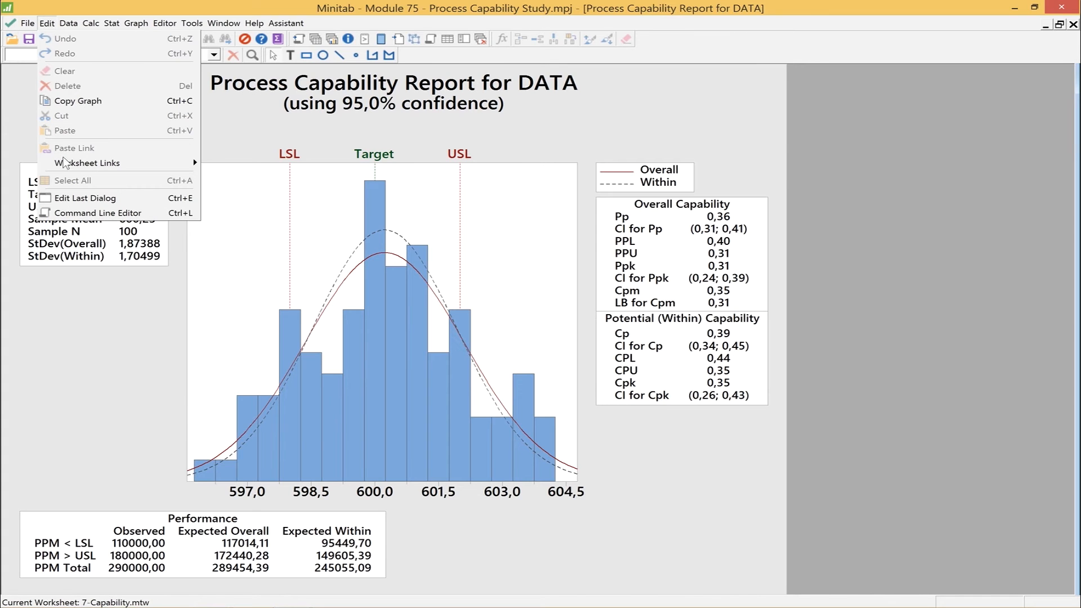
click(81, 197)
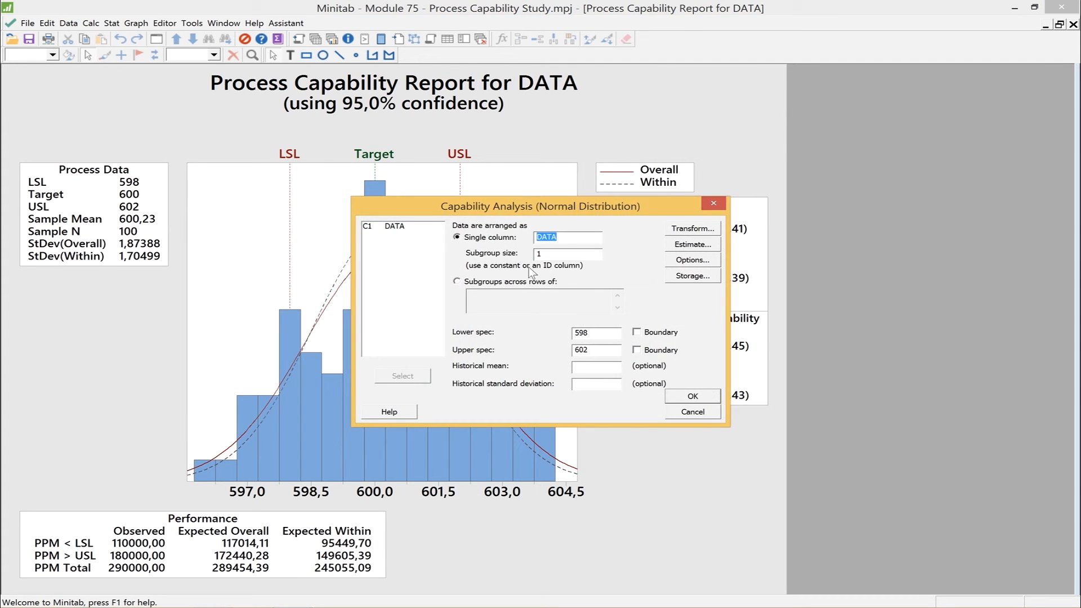
double_click(603, 331)
text(597)
double_click(582, 349)
text(603)
click(686, 398)
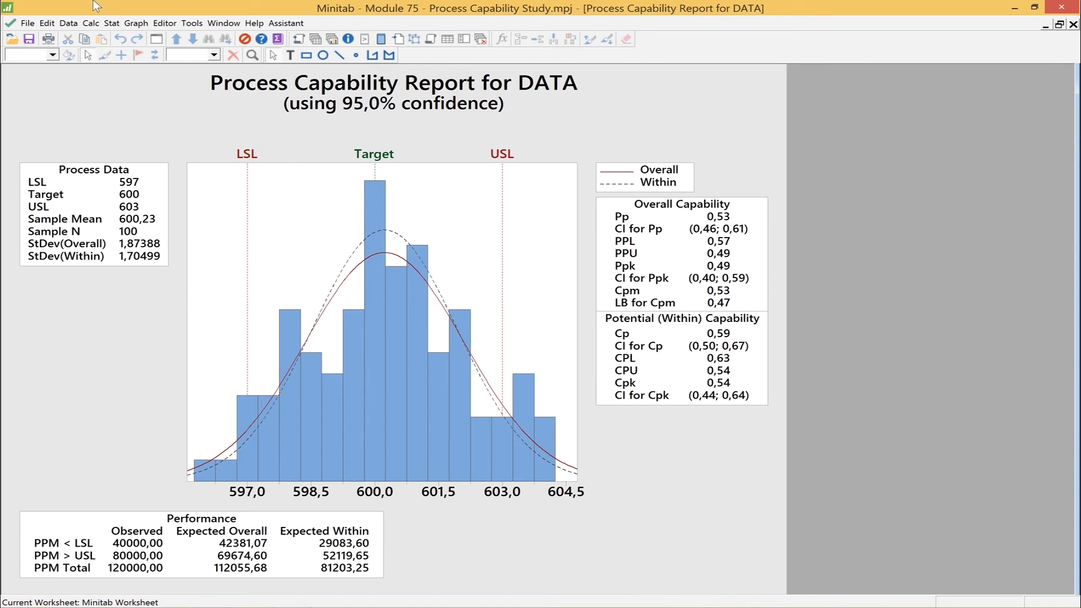
Rerun the capability analysis with the spec limits widened to 595 lower and 605 upper.
click(47, 24)
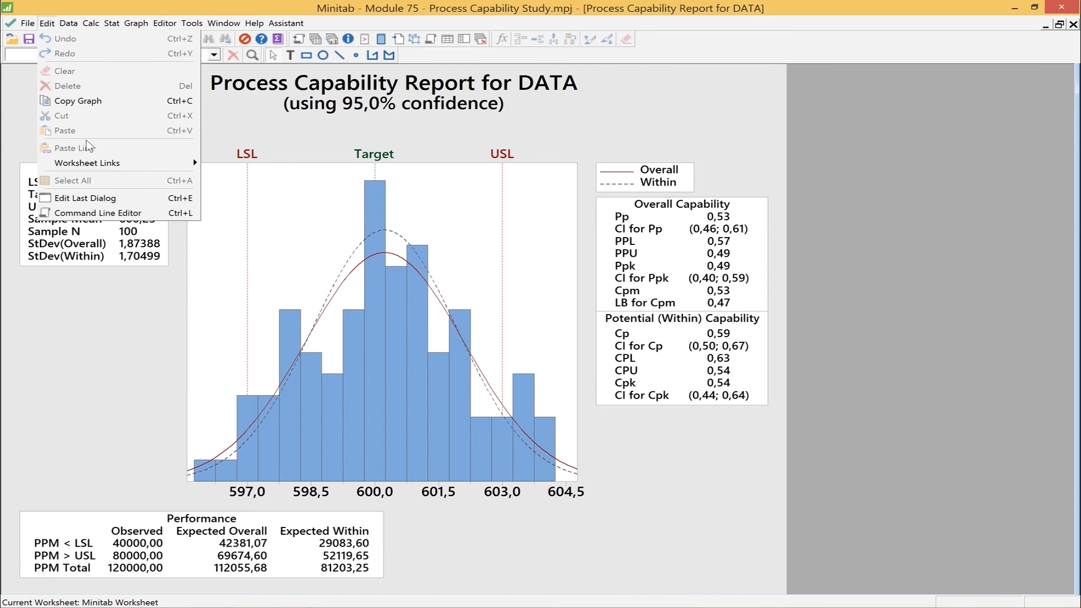
click(69, 198)
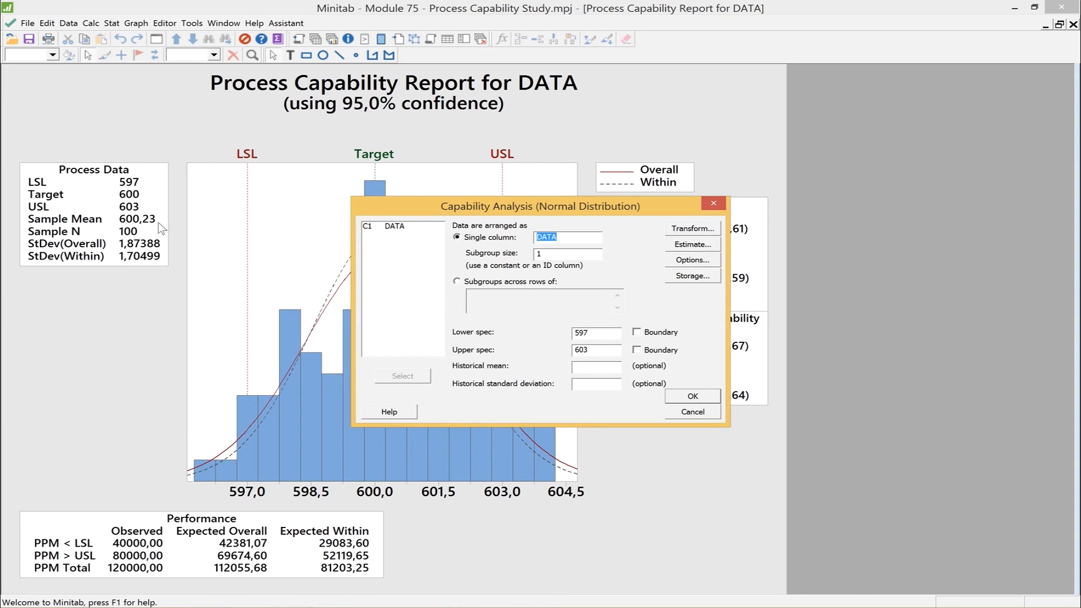
click(587, 332)
text(5)
click(596, 350)
key(BackSpace)
text(5)
click(698, 397)
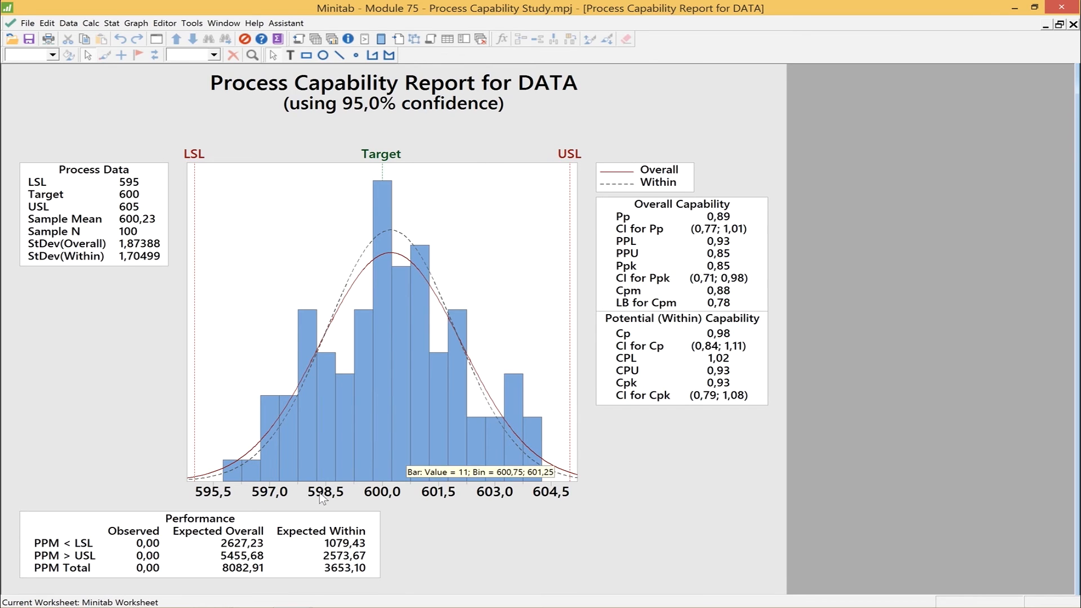
Delete the Performance table from the process capability report.
mouse_move(493, 424)
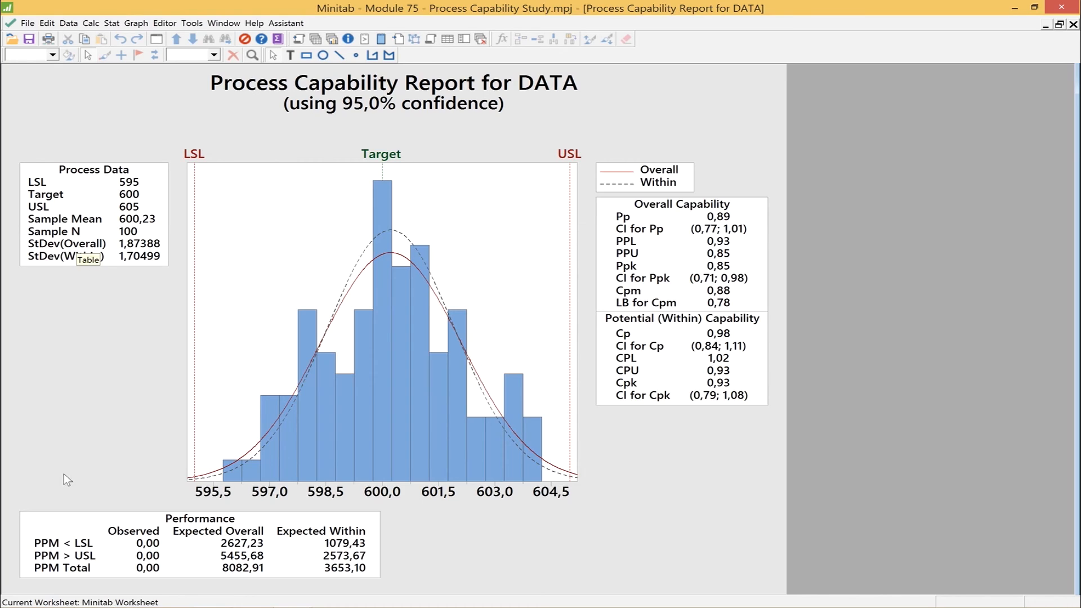
click(58, 514)
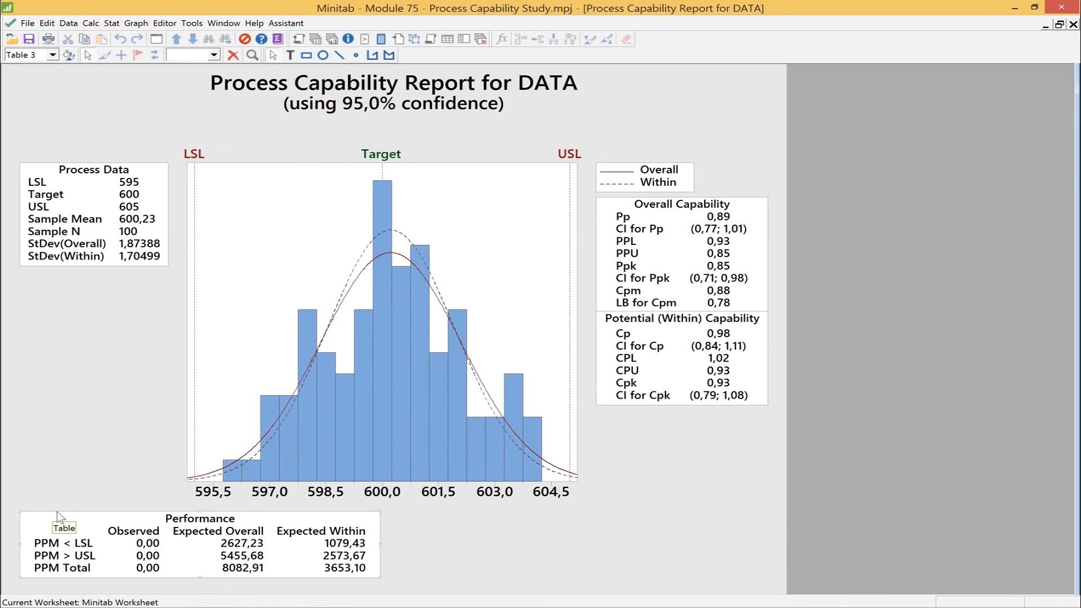
right_click(56, 511)
drag(37, 515, 31, 516)
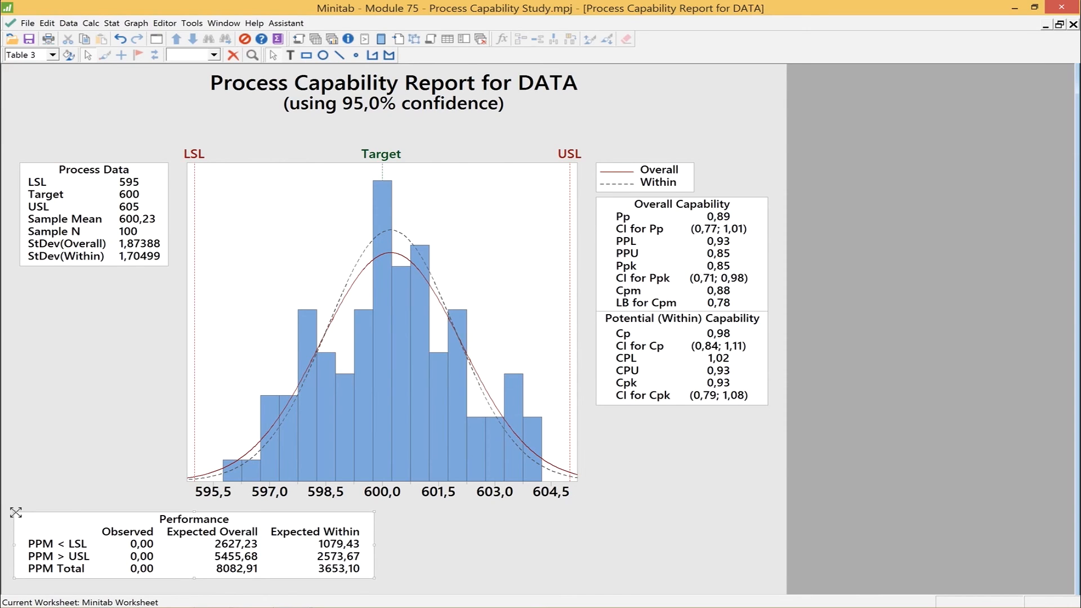
key(Delete)
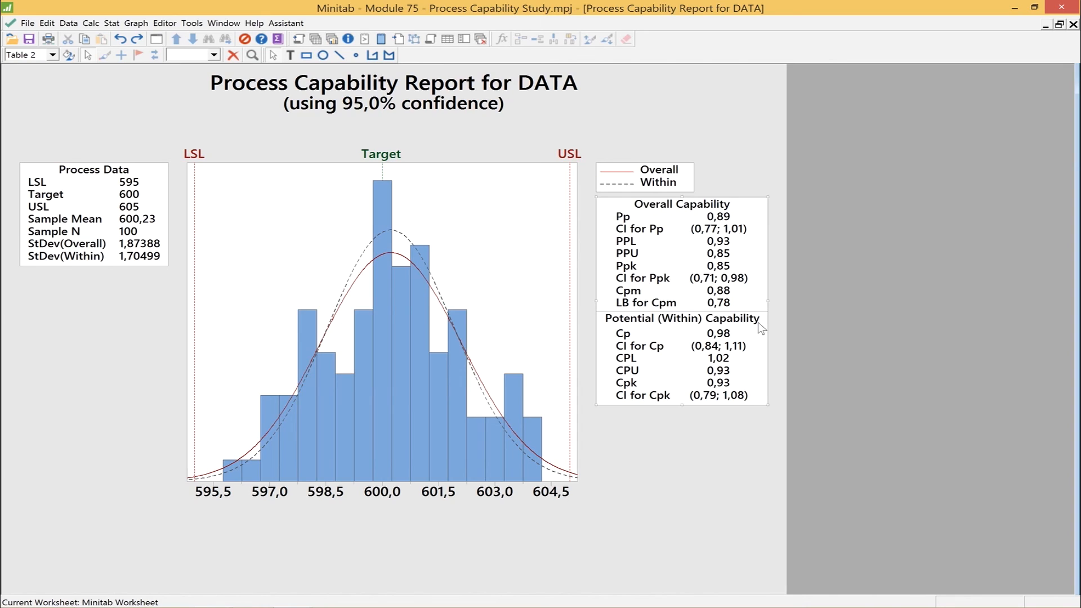
click(686, 455)
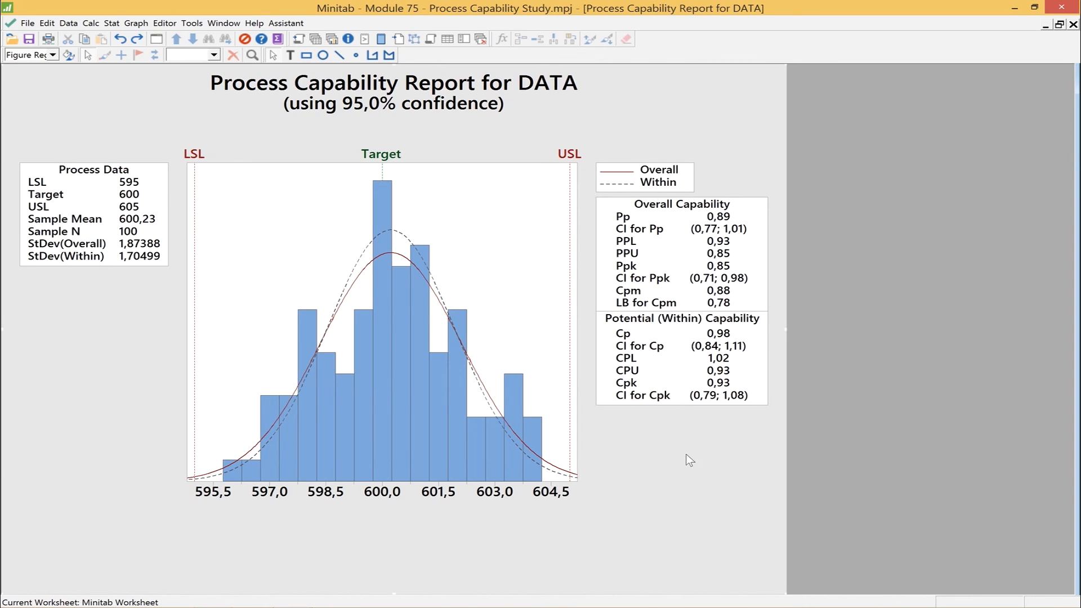